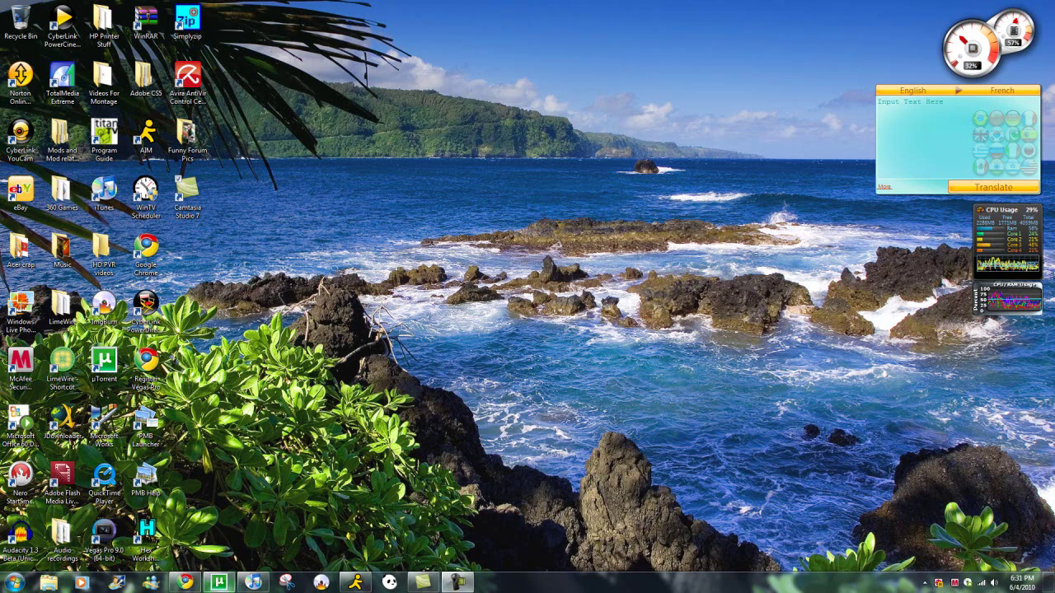
Step: Open the Alpha Protocol download's folder from uTorrent and select the first imars-apx archive part
click(219, 583)
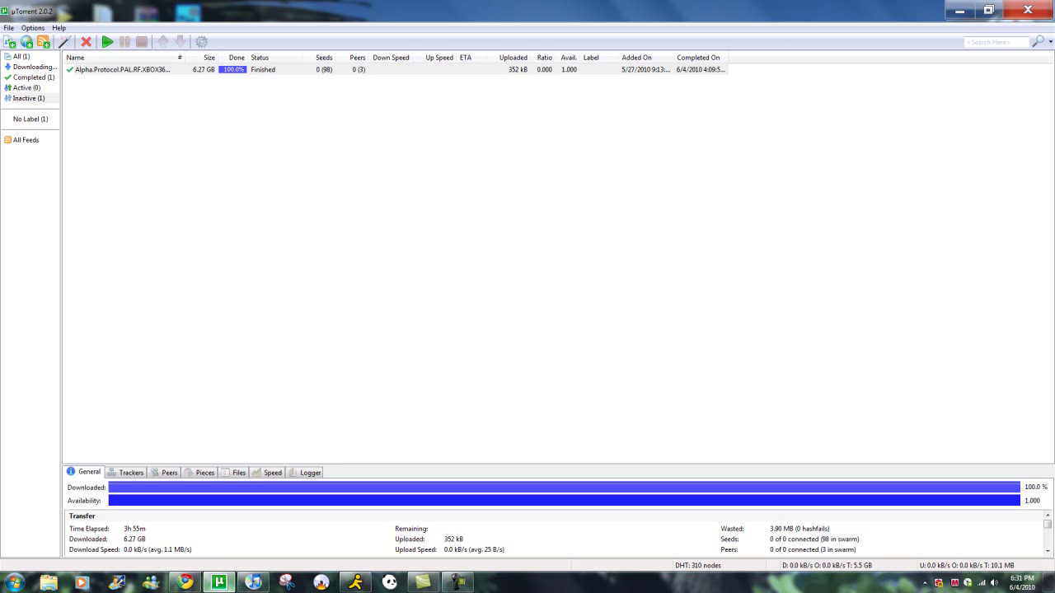
click(146, 69)
right_click(146, 70)
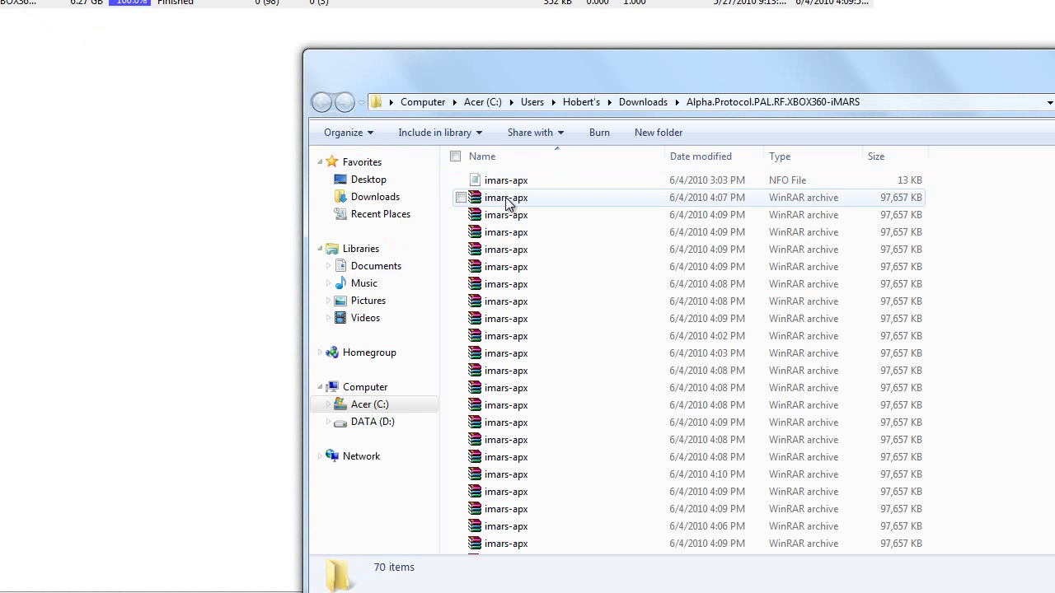
click(508, 204)
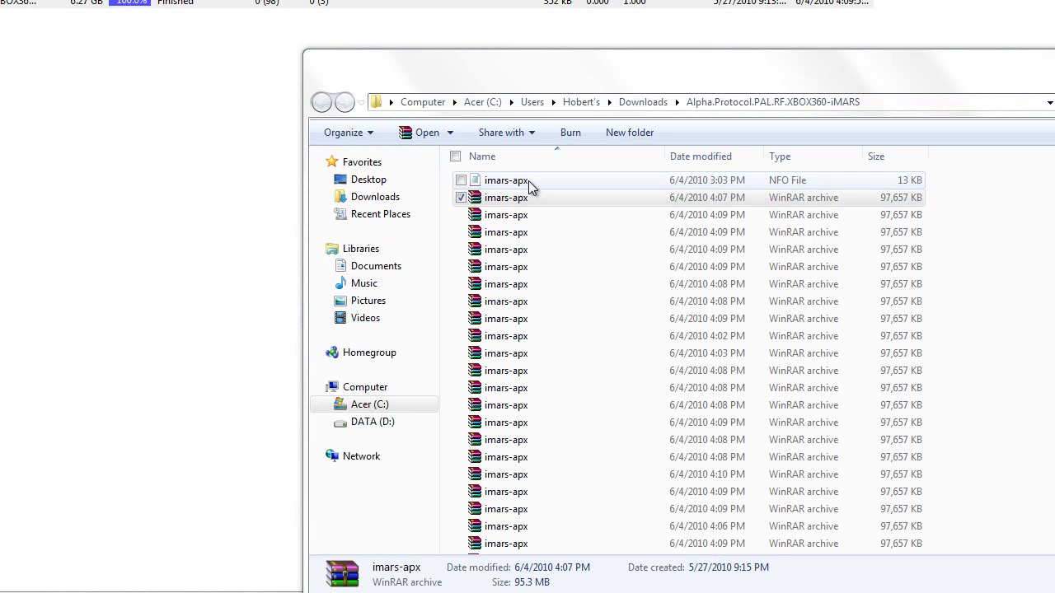
double_click(537, 197)
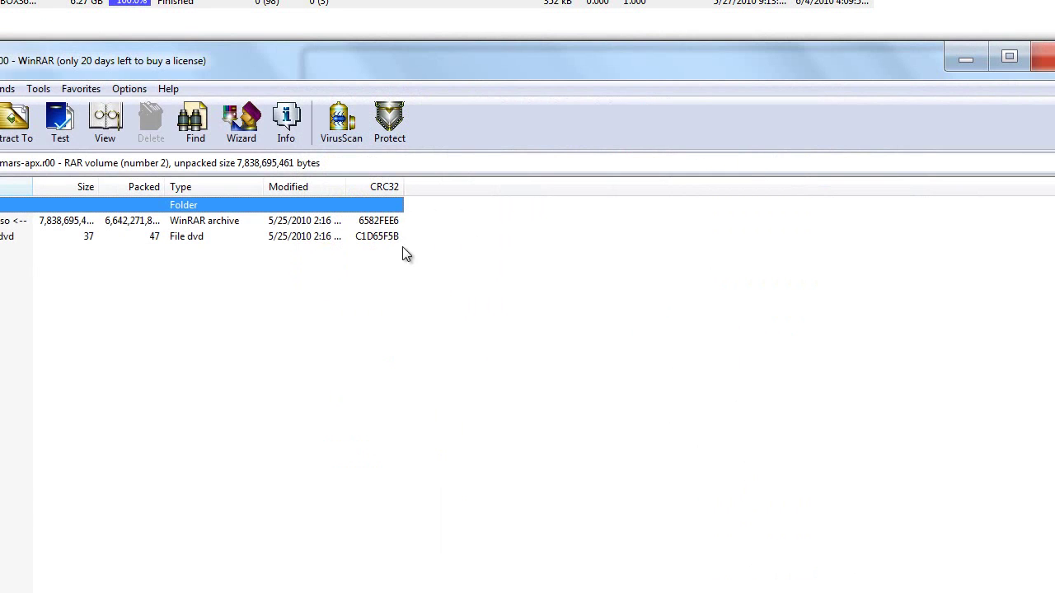
click(67, 222)
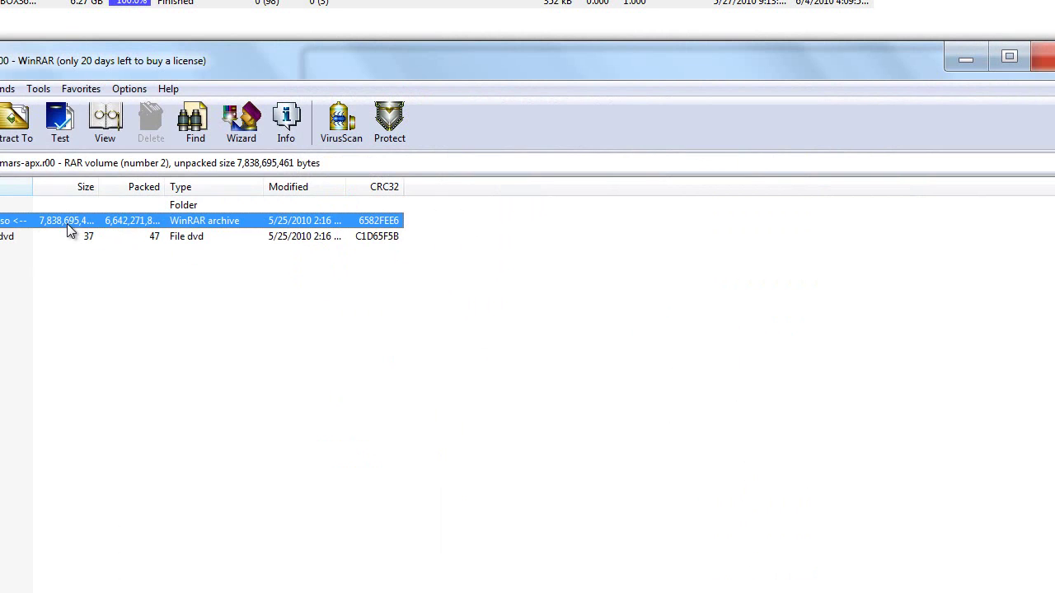
click(24, 140)
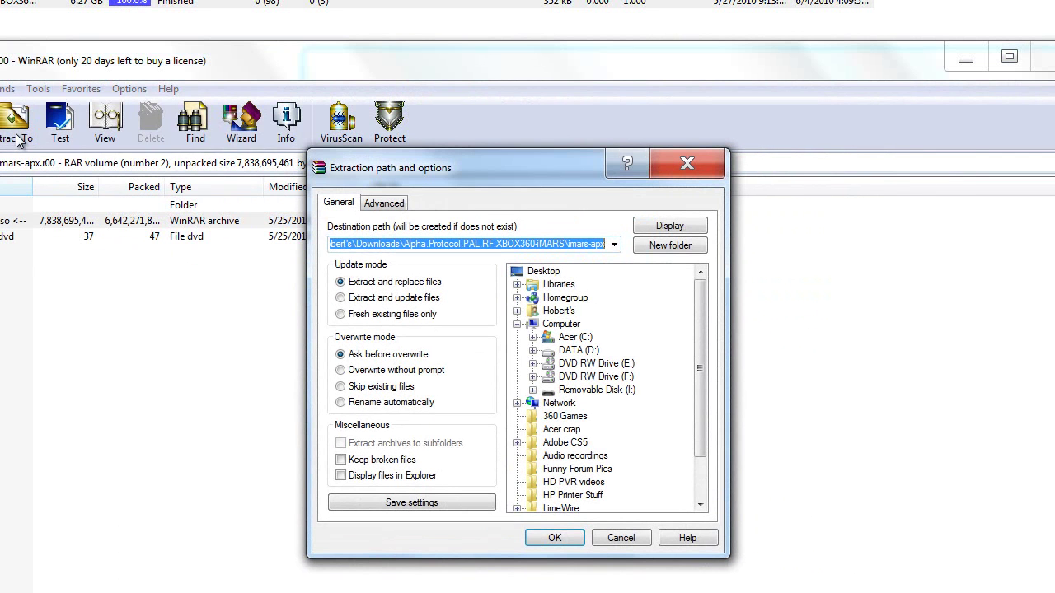
click(577, 418)
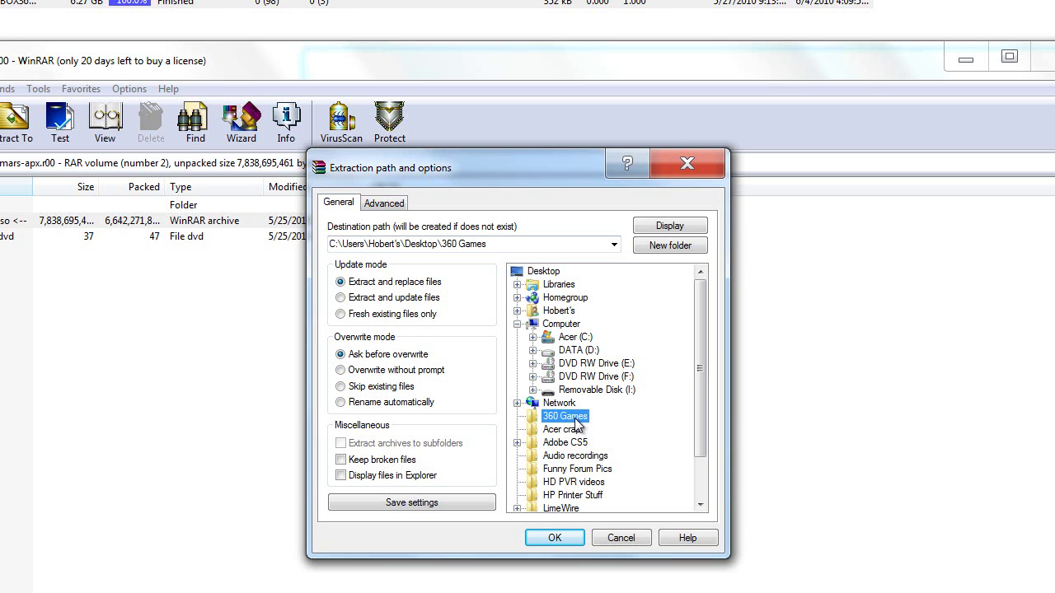
click(569, 430)
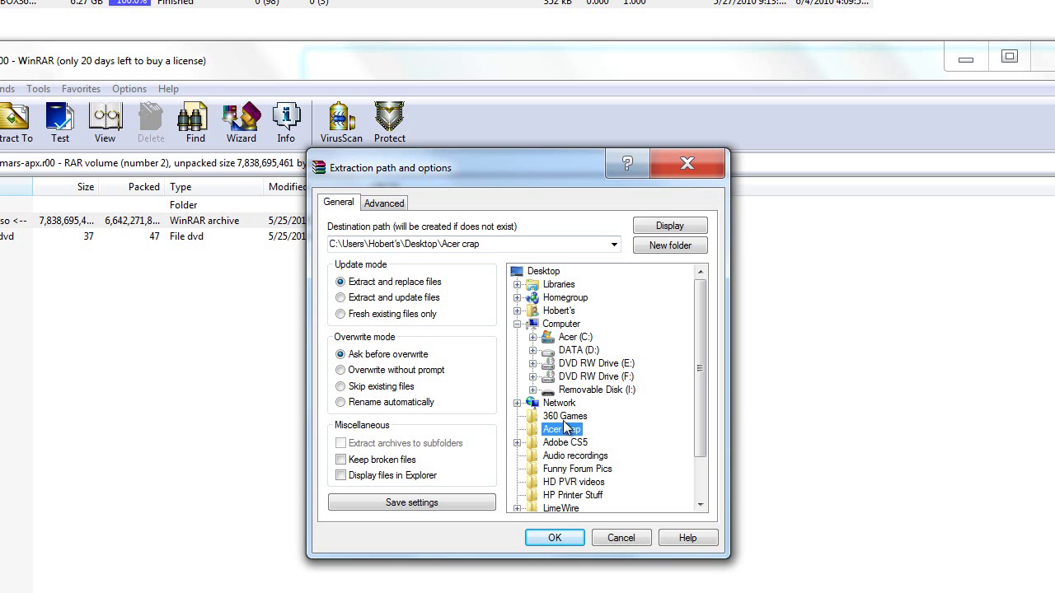
click(565, 419)
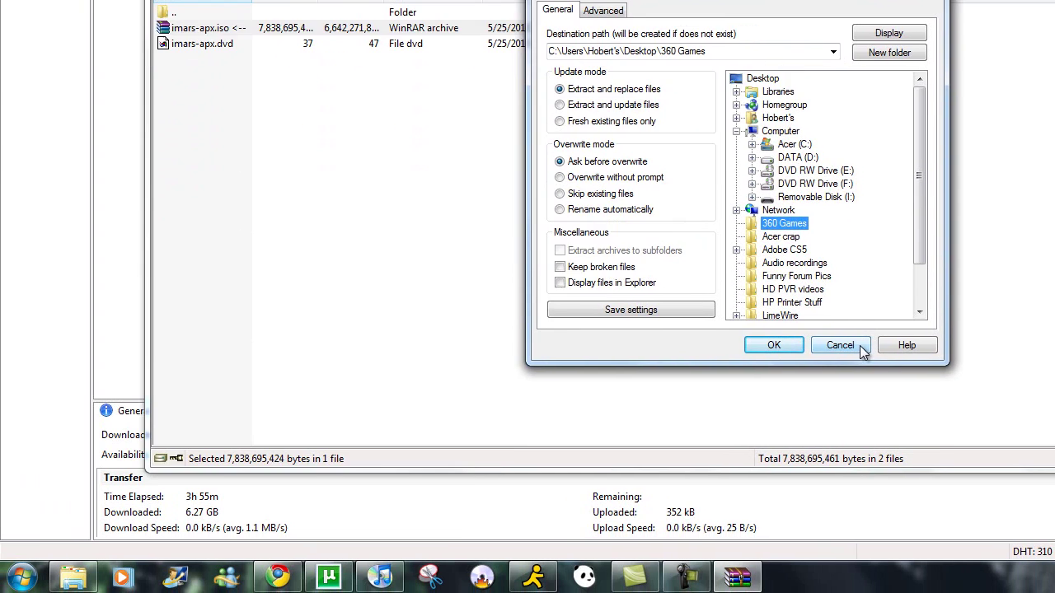
click(645, 546)
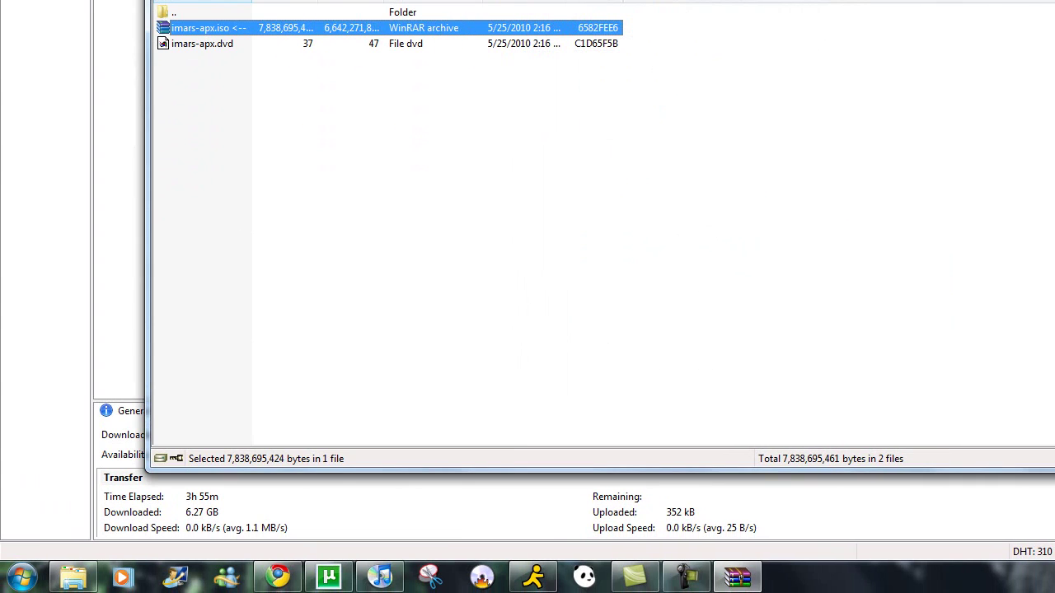
Step: Close WinRAR and the downloads window, then launch abgx360 GUI from Mods and Mod related stuff > Programs
key(Escape)
key(alt+F4)
key(super+space)
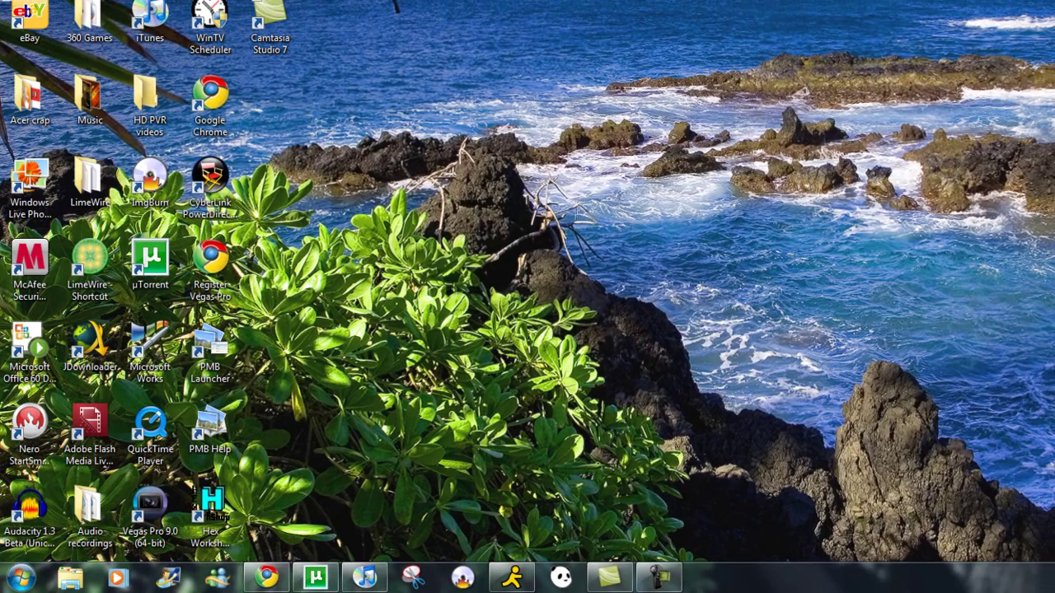
key(super+d)
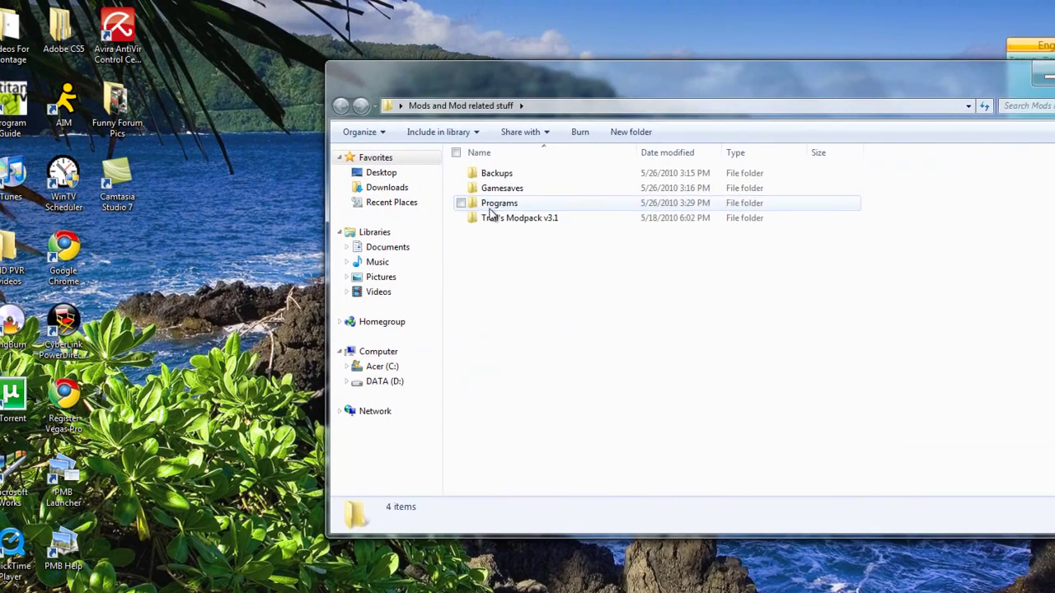
double_click(687, 48)
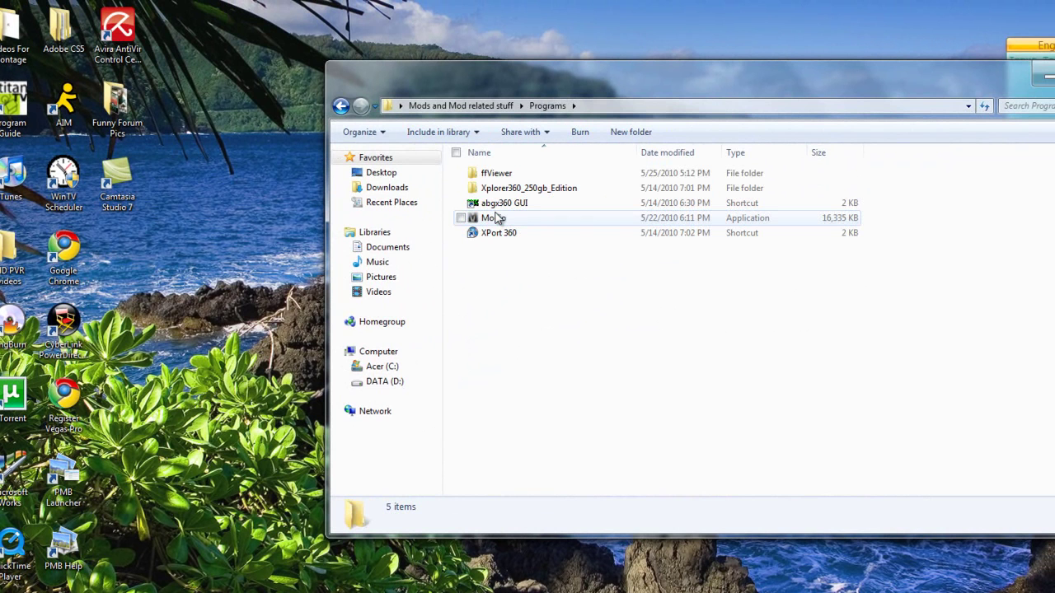
double_click(518, 205)
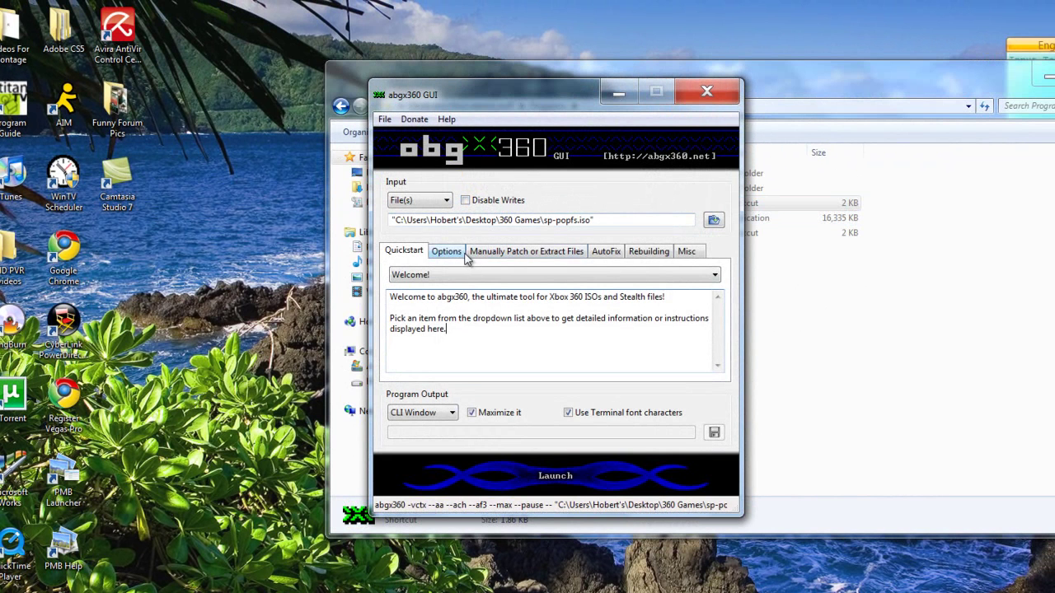
click(464, 256)
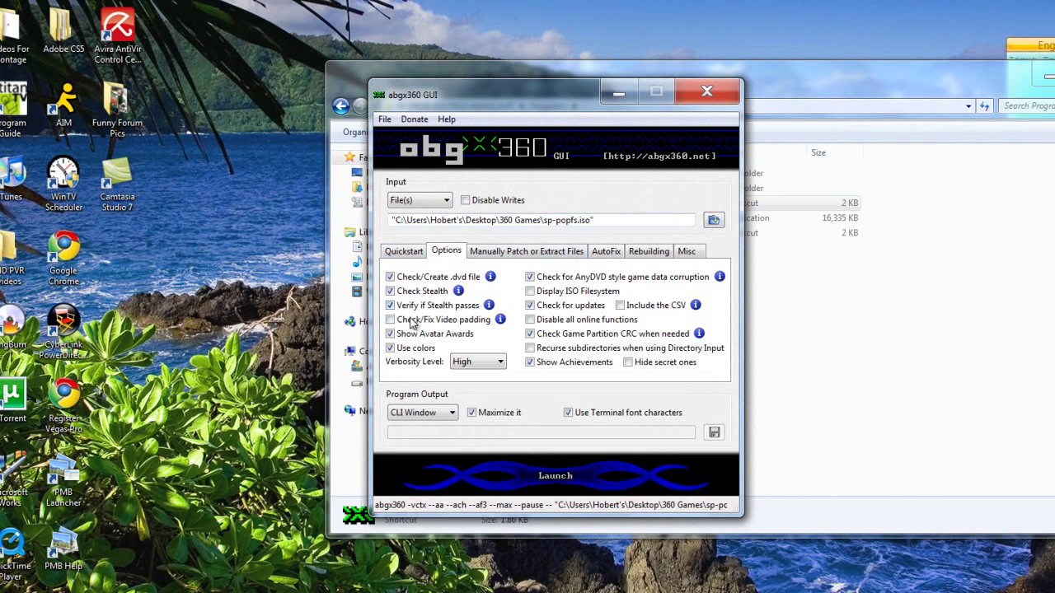
click(414, 254)
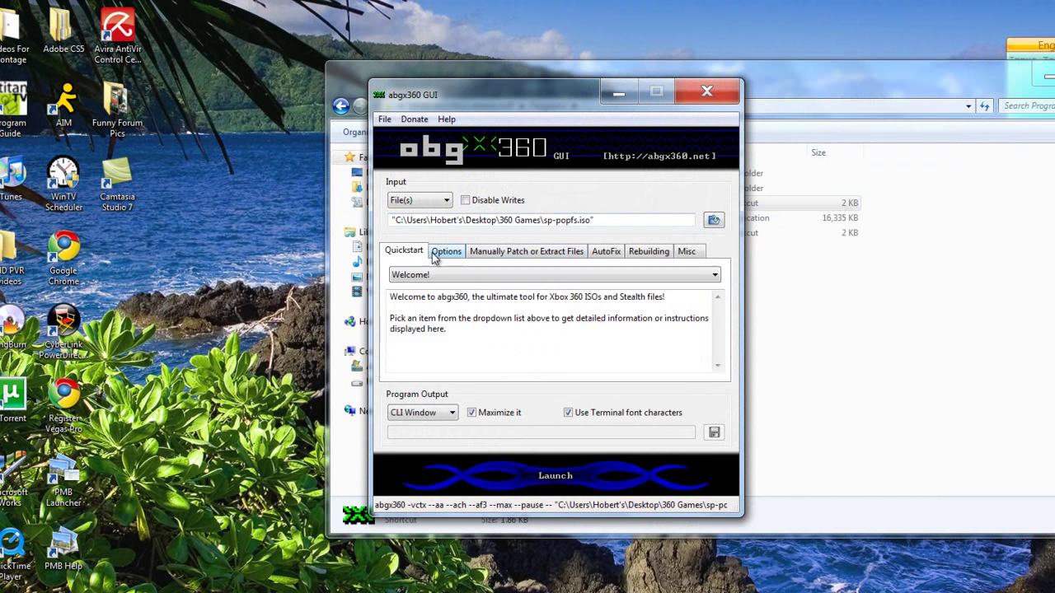
click(435, 257)
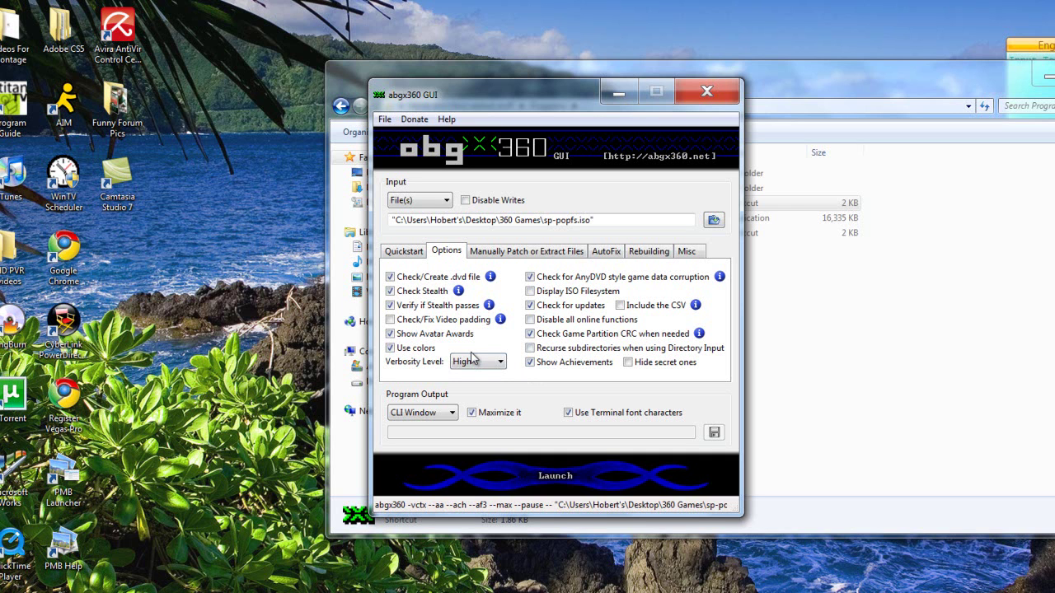
click(606, 261)
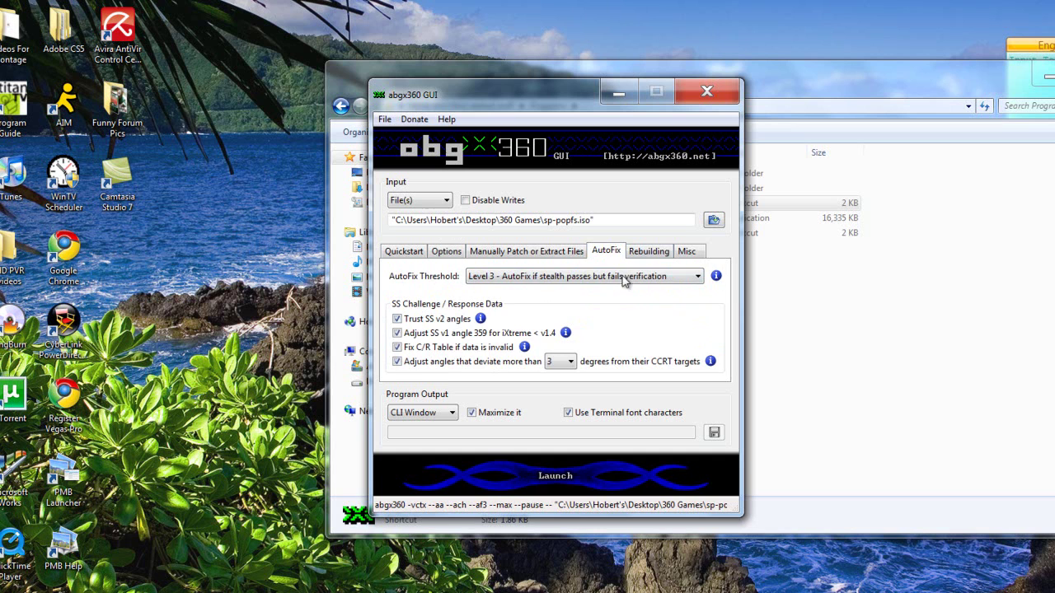
click(647, 252)
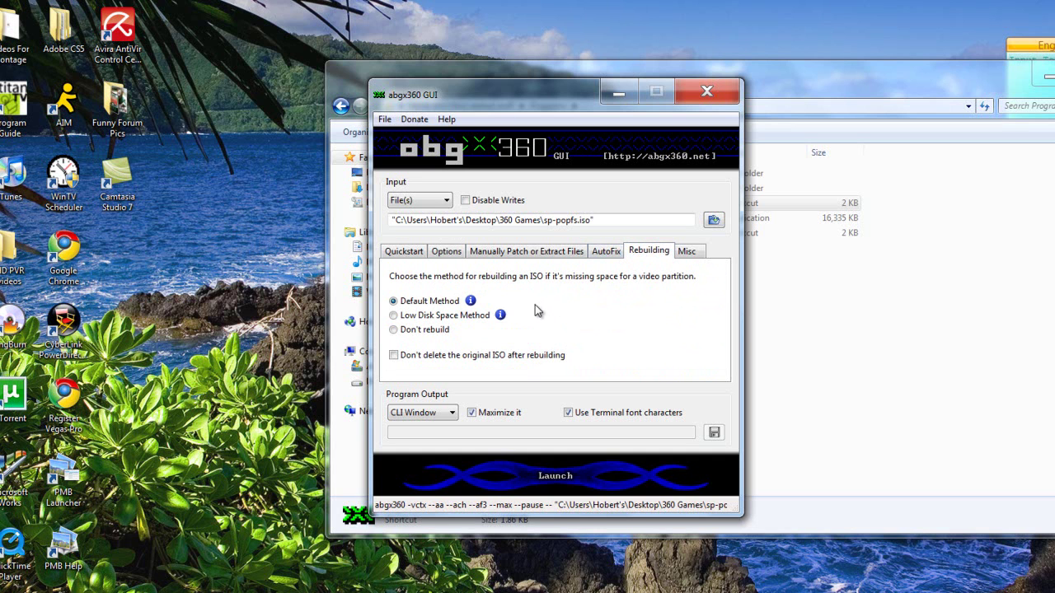
click(403, 251)
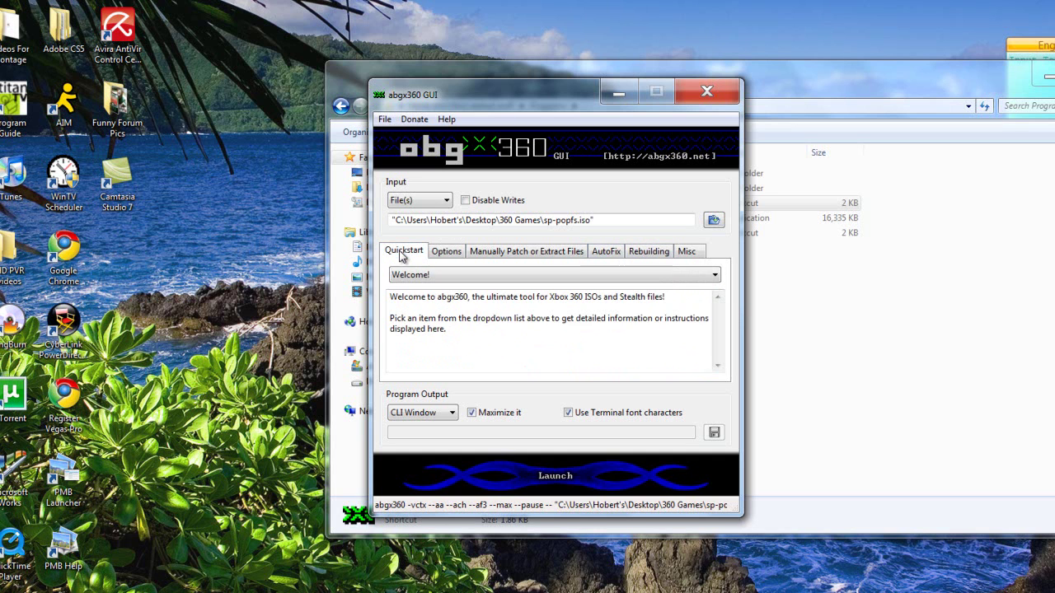
Step: Set imars-apx.iso from the 360 Games folder as input and launch the check
click(715, 222)
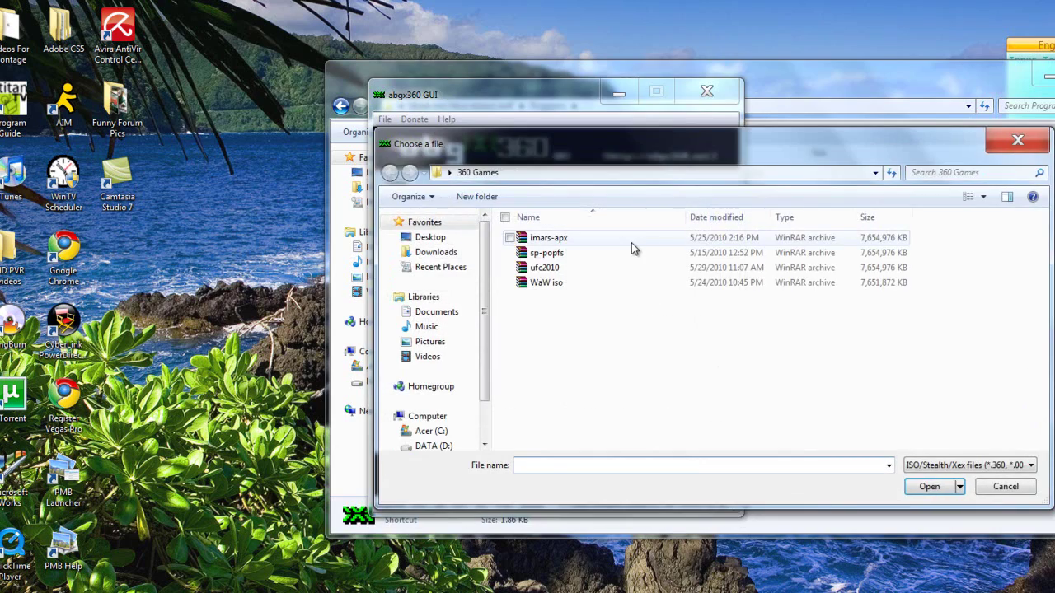
double_click(631, 242)
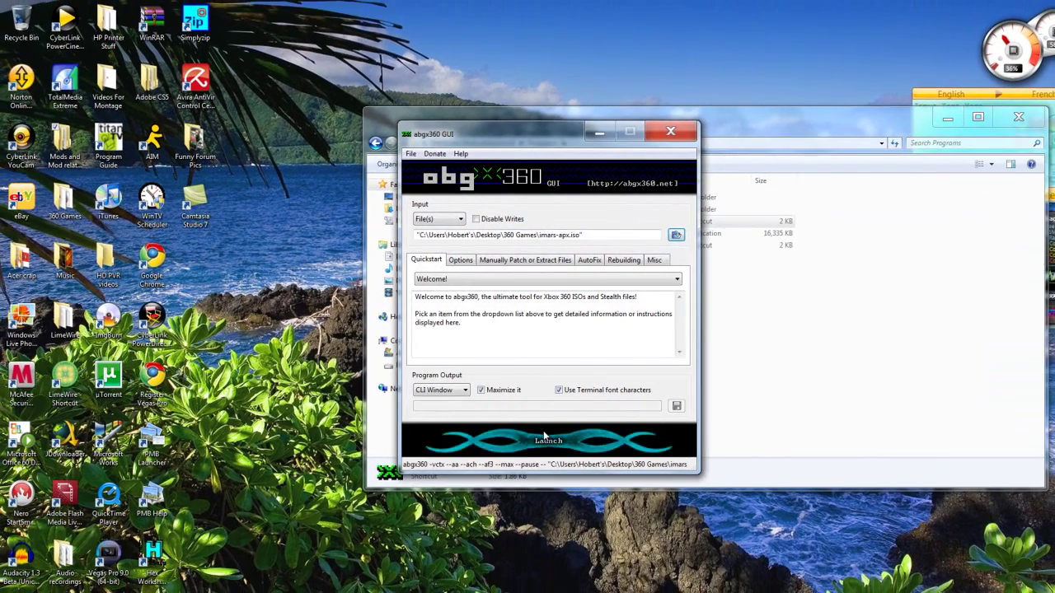
click(544, 437)
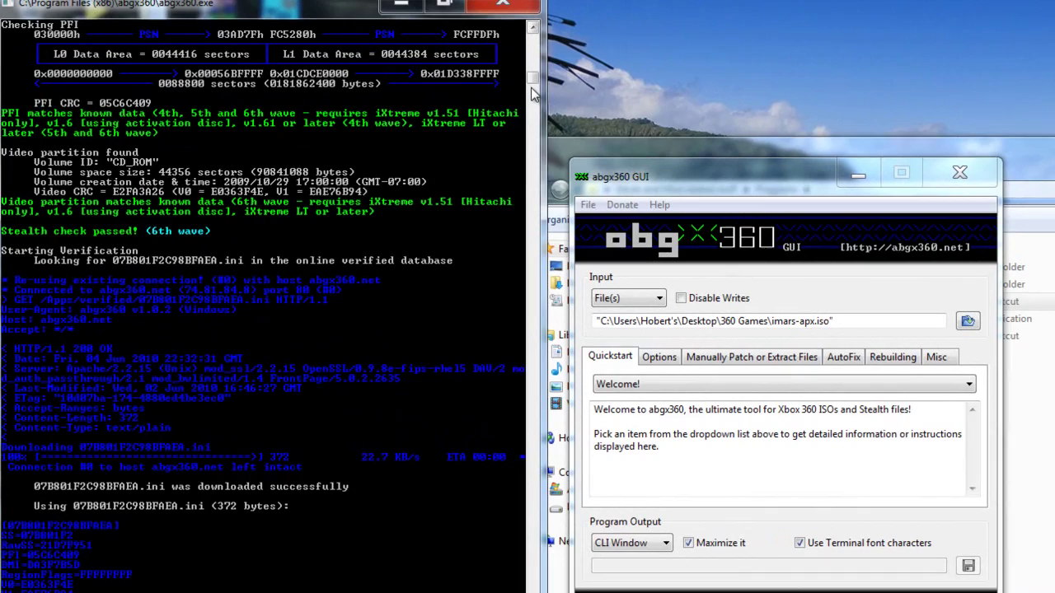
Step: Review the console output until game CRC 7F1D727C matches and verification succeeds
drag(416, 71, 416, 68)
drag(537, 76, 539, 72)
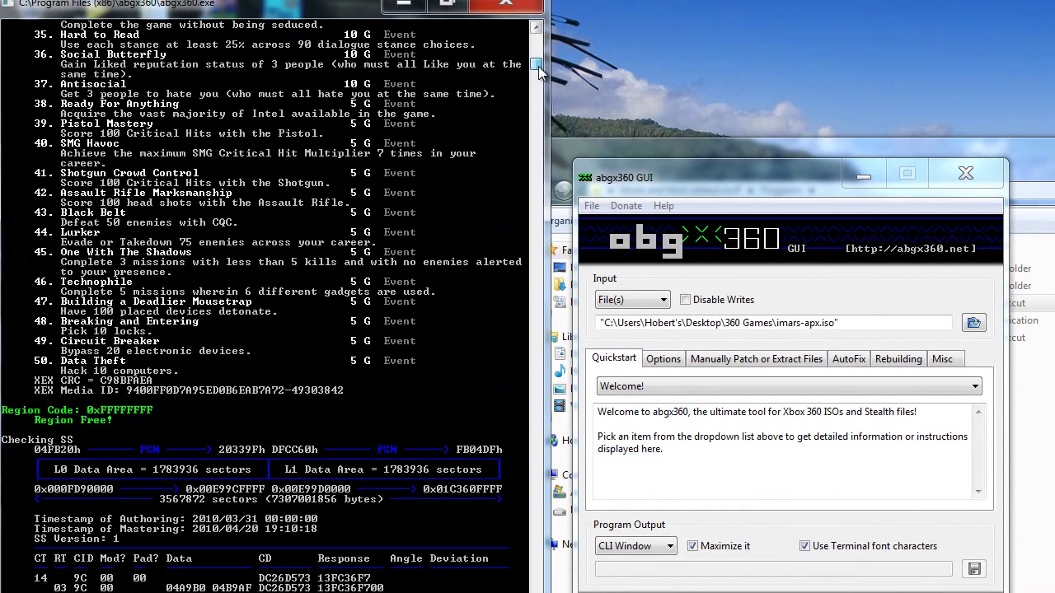
mouse_move(539, 73)
mouse_down()
mouse_move(544, 43)
mouse_move(547, 82)
mouse_up()
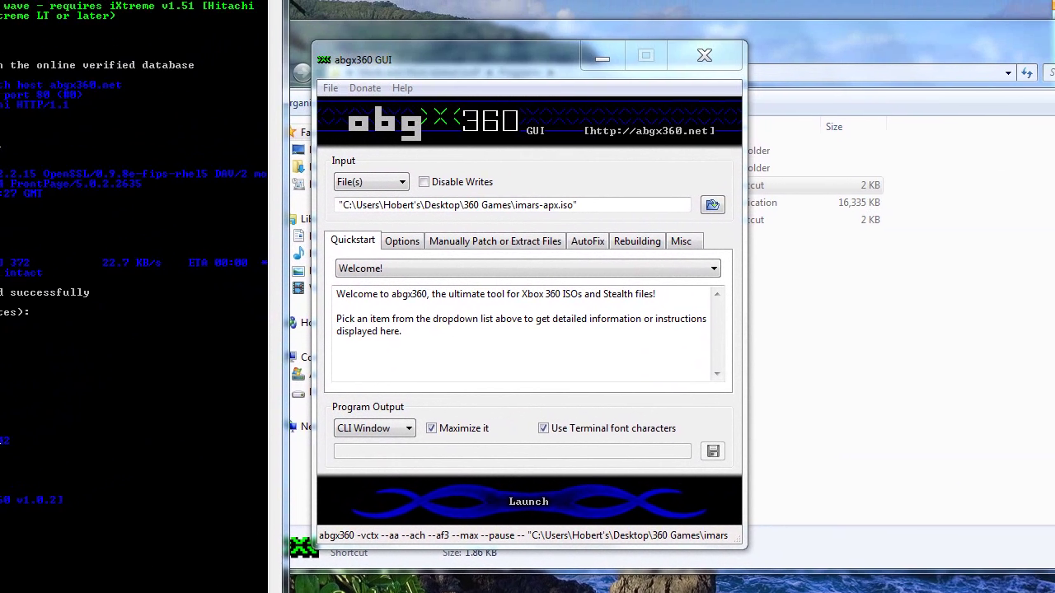
Step: Dismiss the finished console and review the Options and AutoFix settings
key(Return)
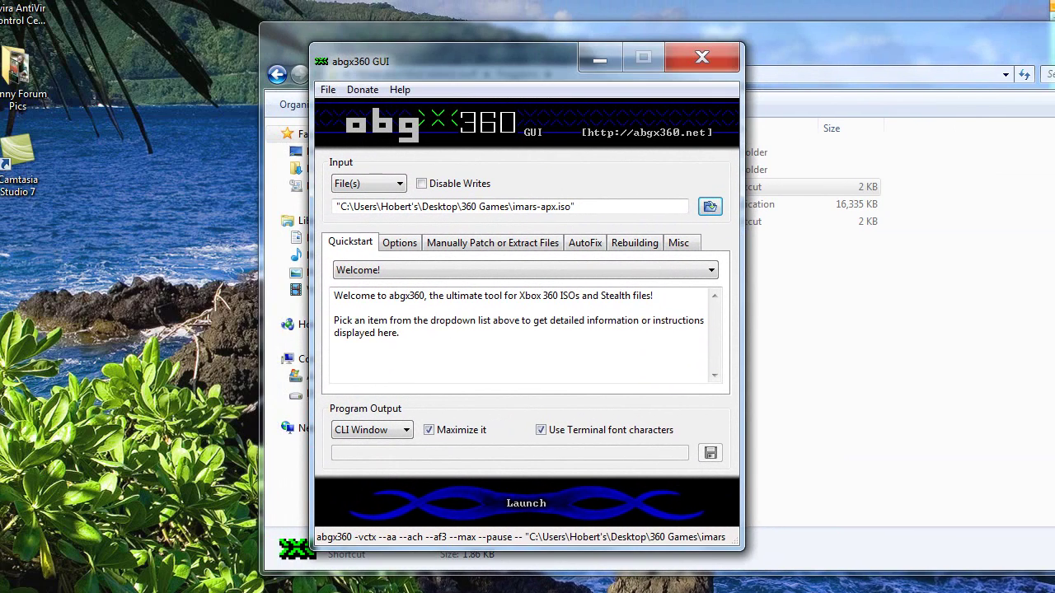
click(395, 247)
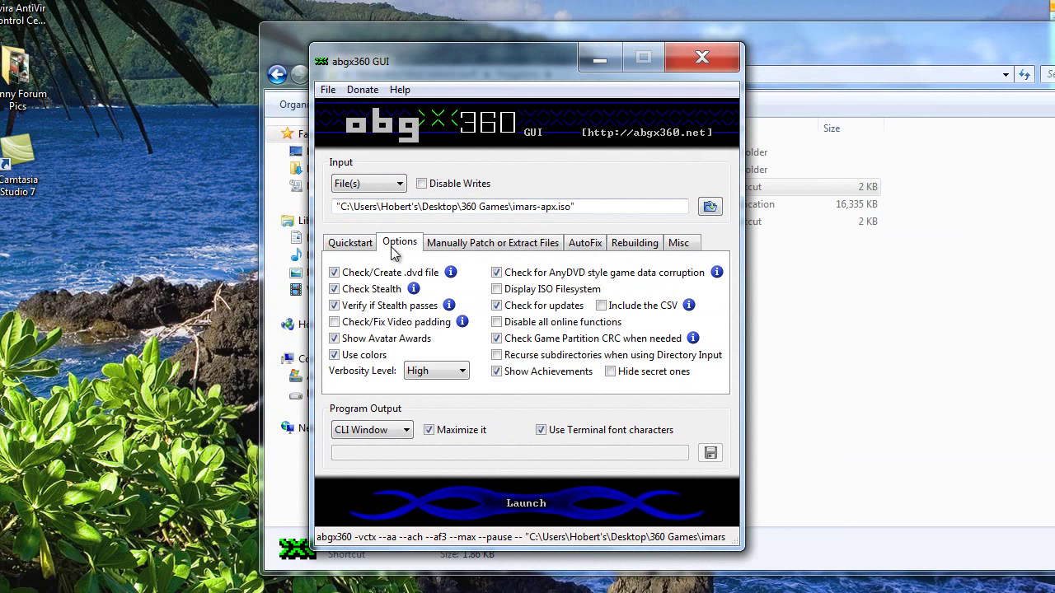
click(599, 252)
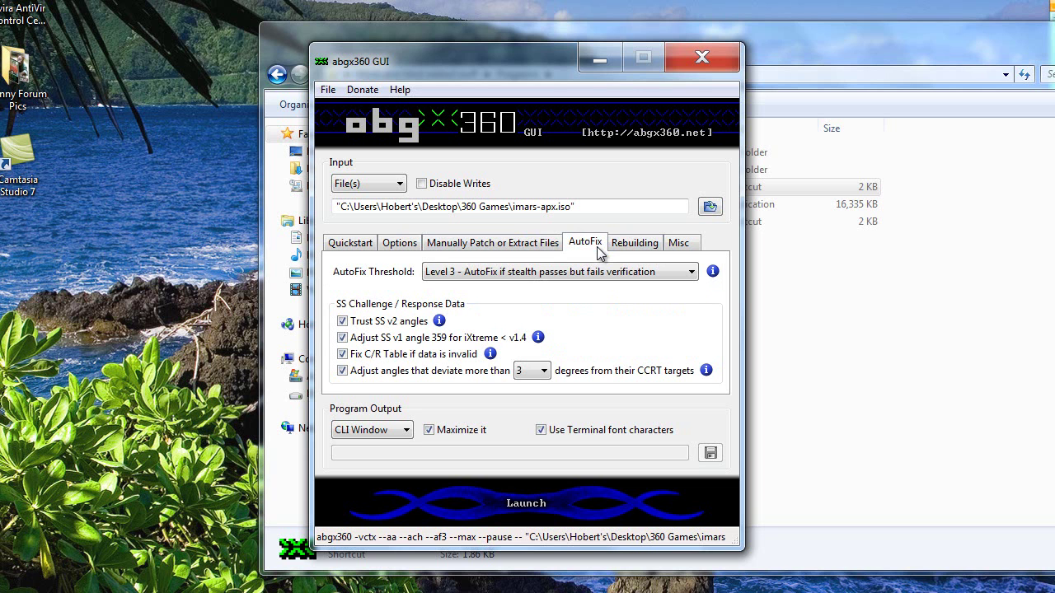
Step: On the Misc tab, set SplitVid to 'Add it if it doesn't exist or isn't valid'
click(672, 244)
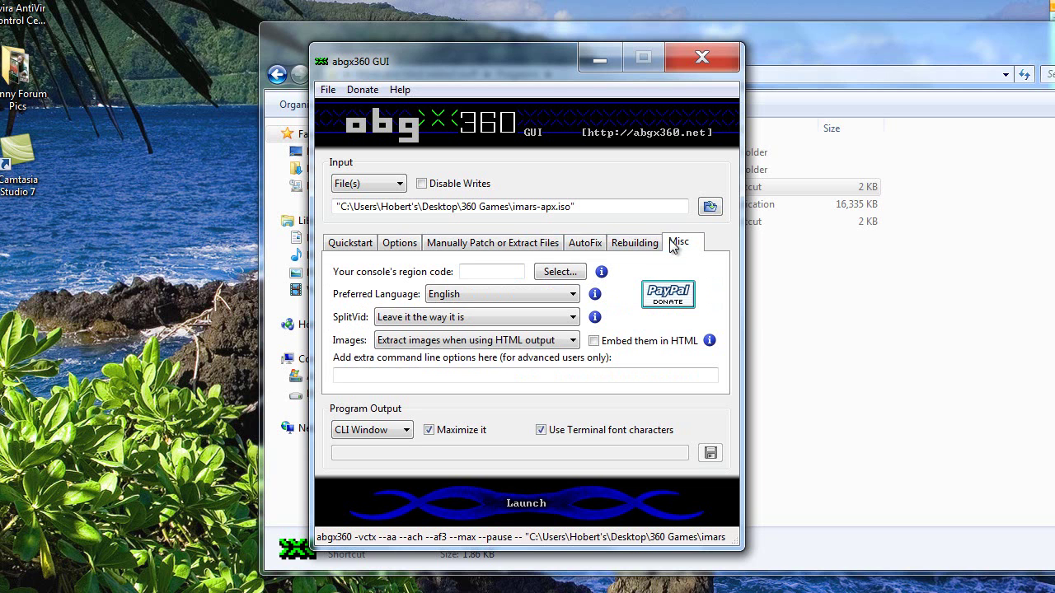
mouse_move(601, 274)
click(531, 320)
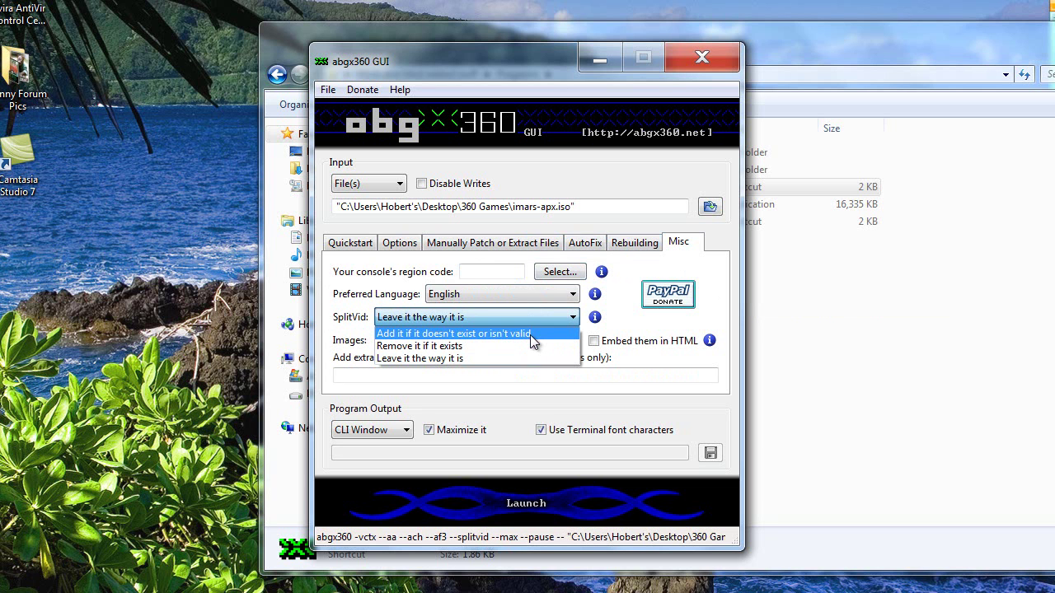
click(530, 334)
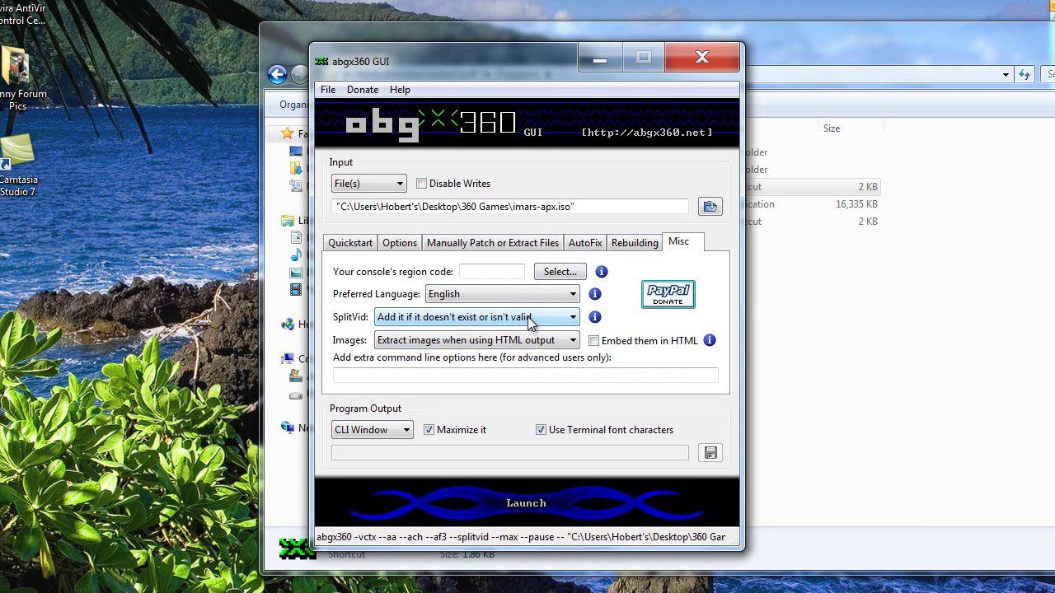
Step: Save the current settings as the Default profile
mouse_move(599, 319)
click(328, 94)
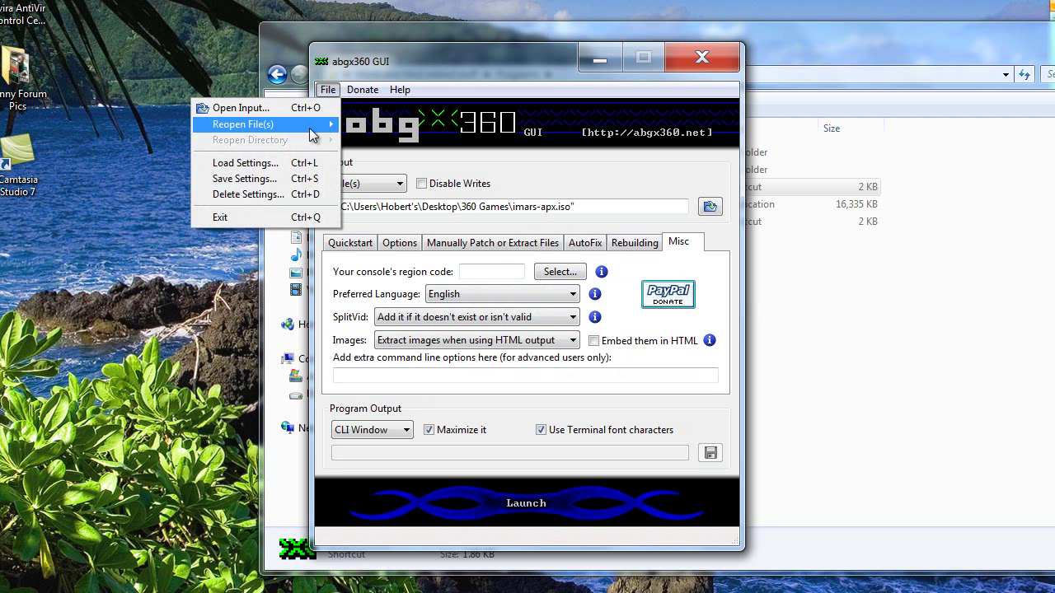
click(290, 178)
click(548, 346)
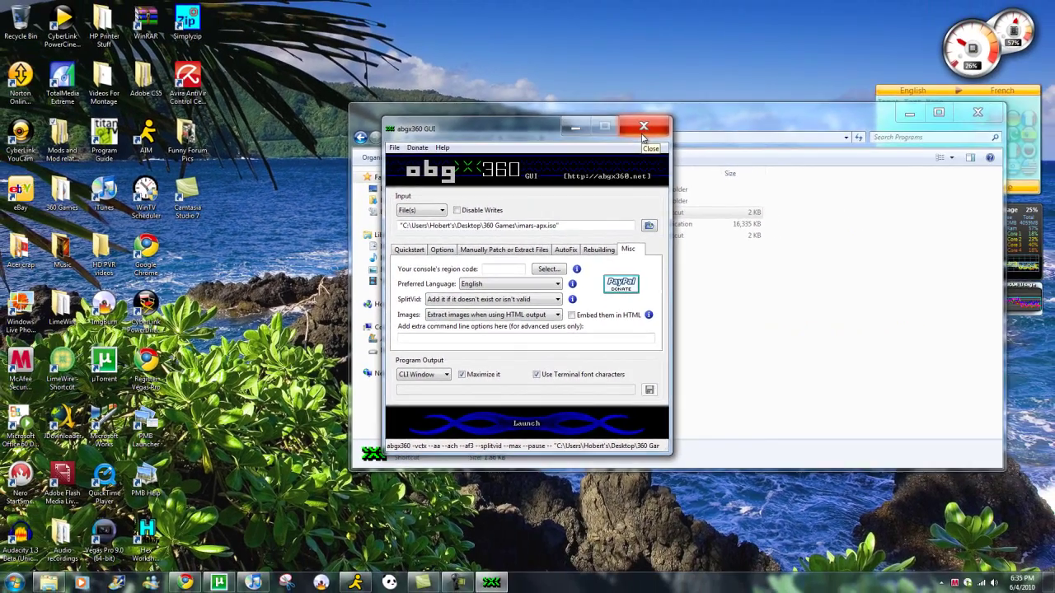
Step: Close abgx360 and Explorer, then start ImgBurn's image write to the HP DVD Writer (F:)
click(698, 69)
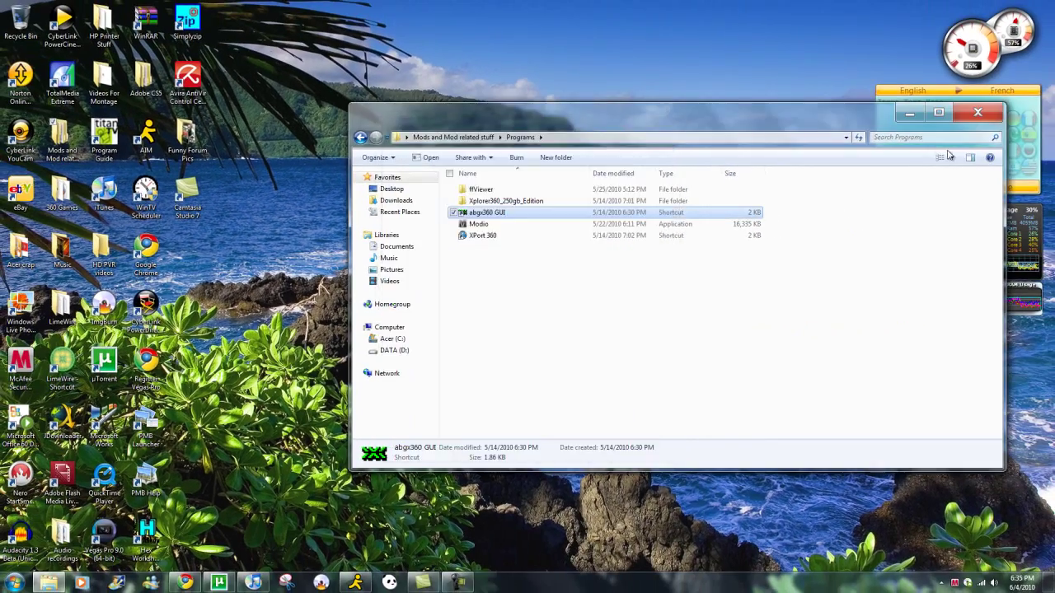
click(981, 115)
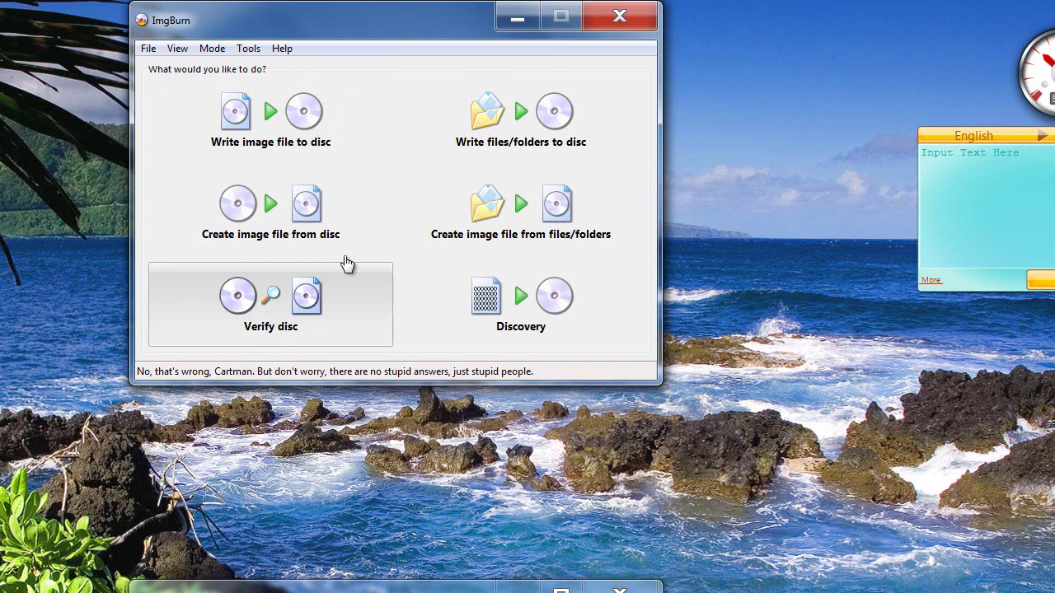
click(302, 149)
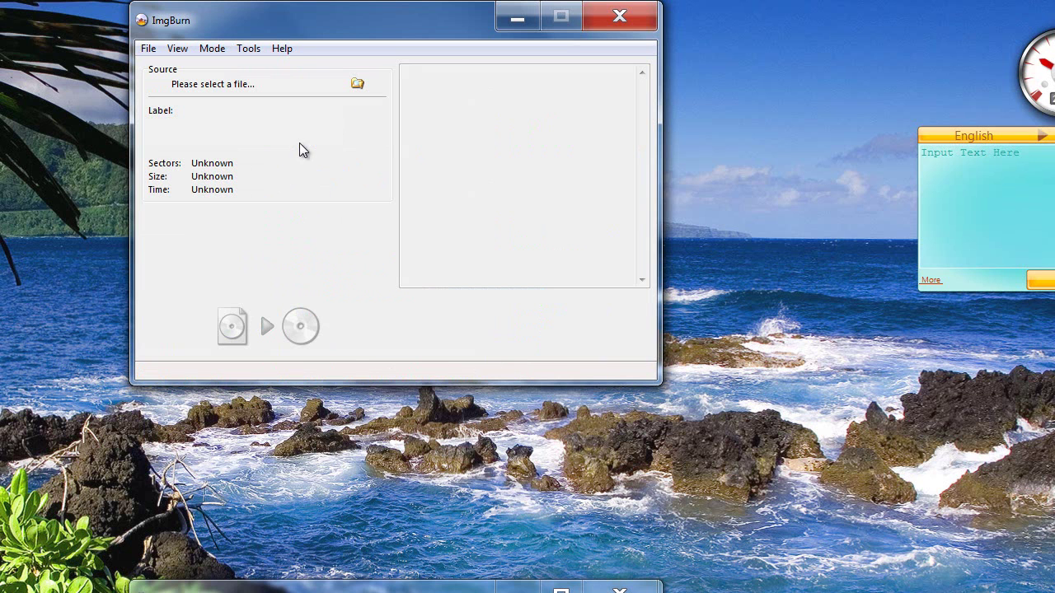
click(290, 233)
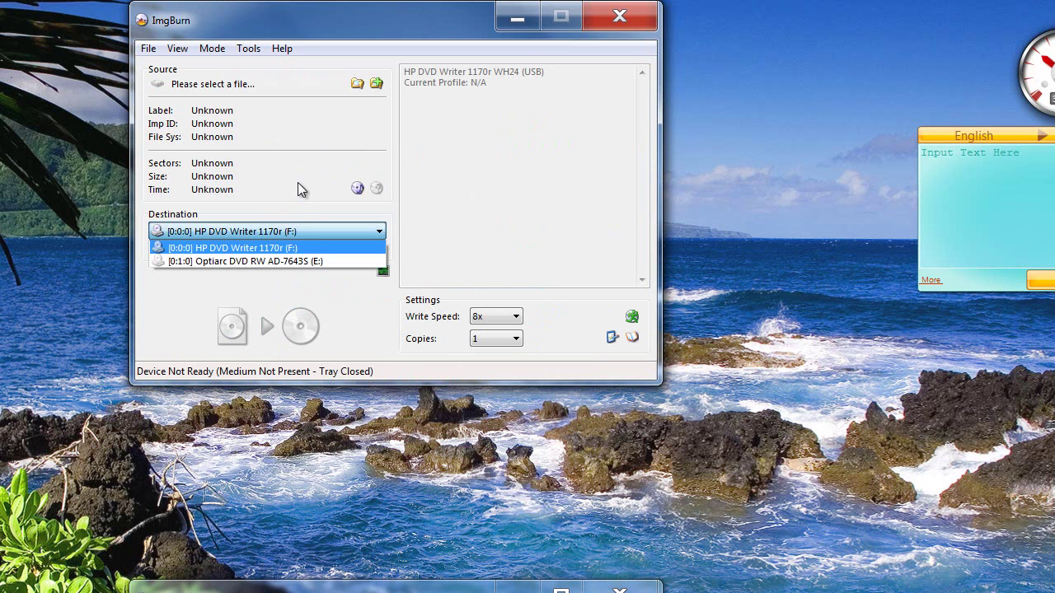
click(289, 238)
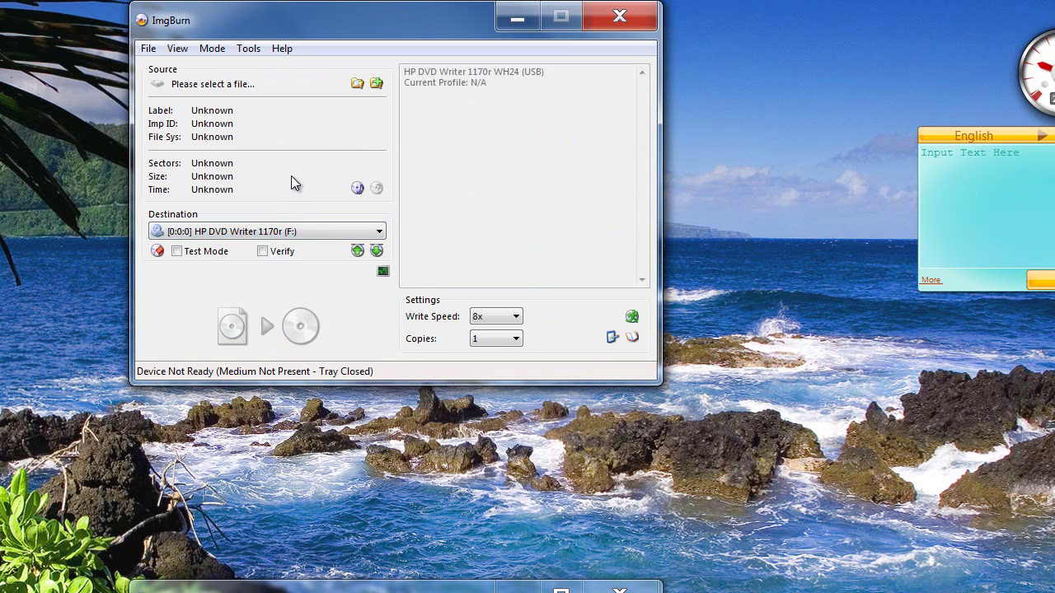
click(360, 86)
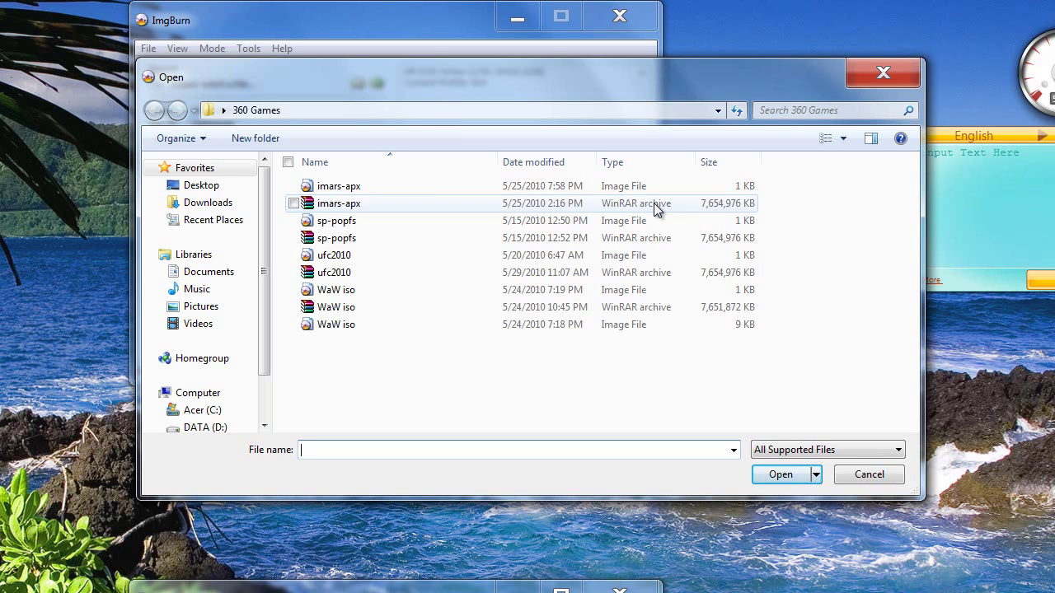
Step: Load imars-apx.dvd from 360 Games as the source image, after briefly trying sp-popfs
double_click(653, 202)
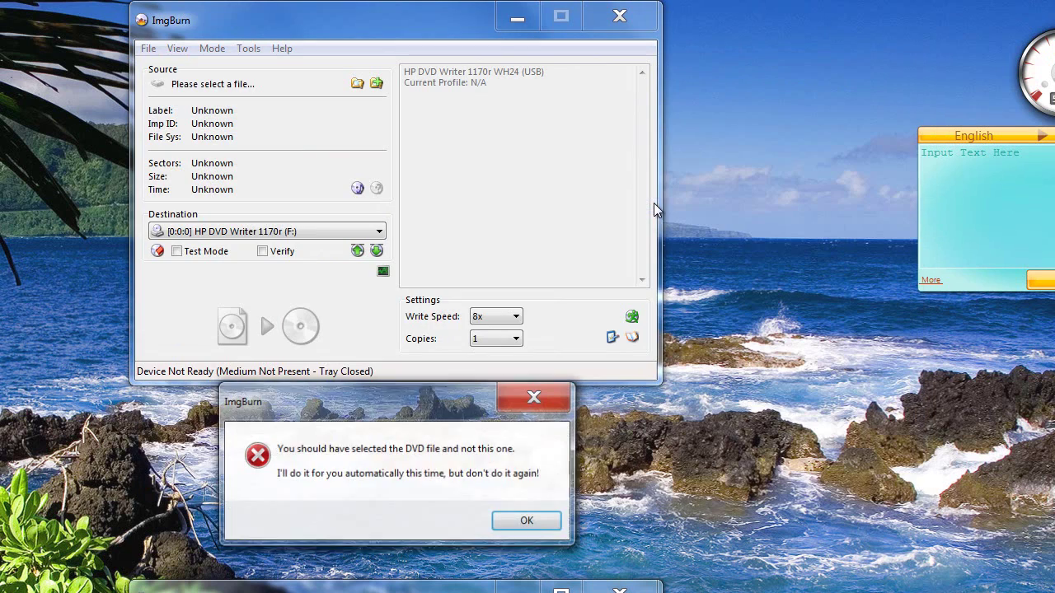
click(554, 527)
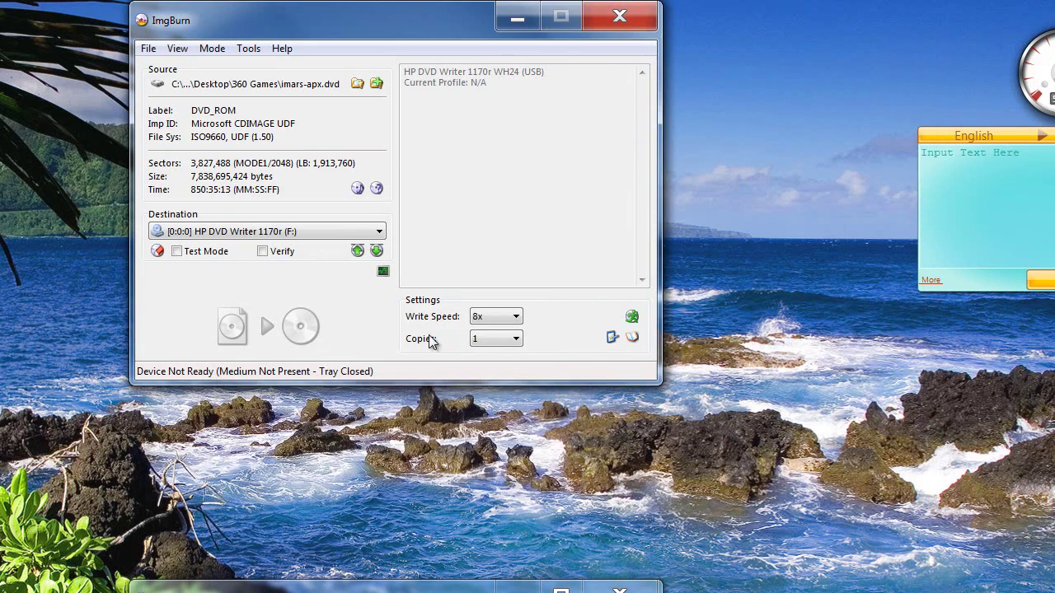
click(360, 83)
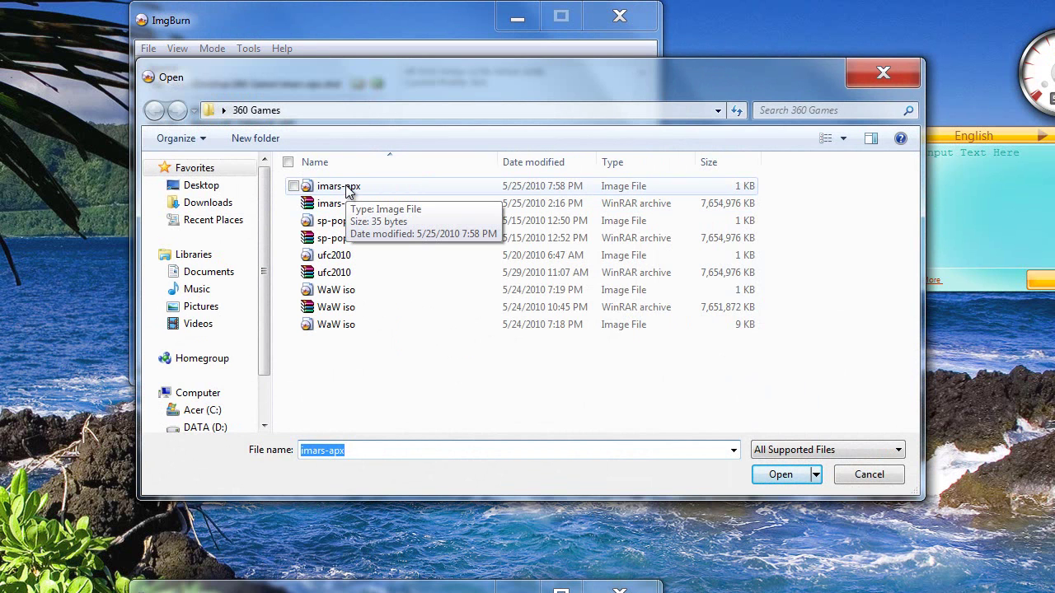
double_click(350, 221)
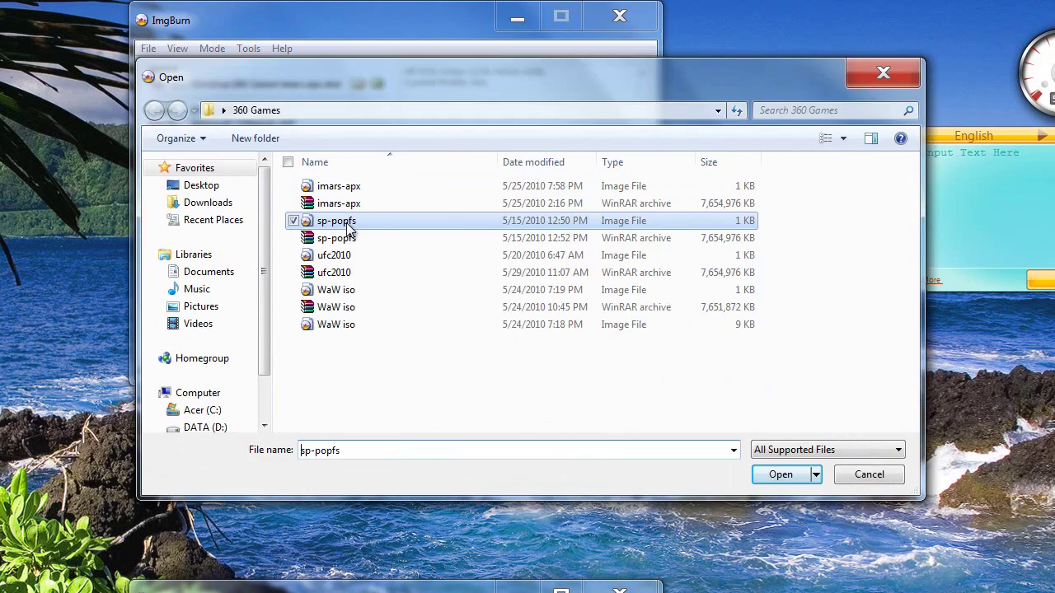
click(357, 83)
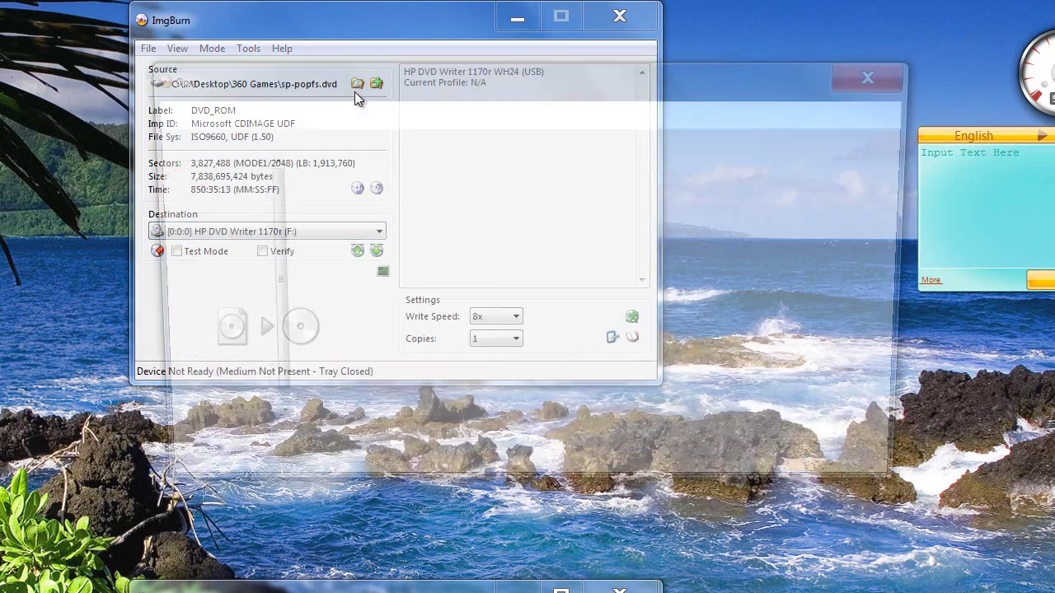
double_click(356, 188)
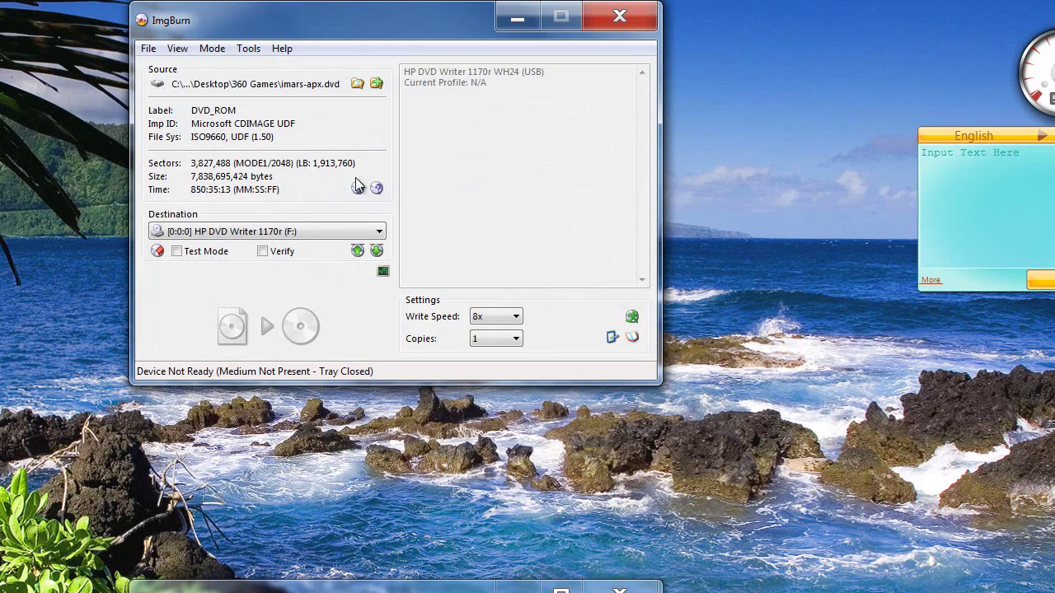
click(480, 314)
Step: Keep 8x selected in the Write Speed list
click(490, 319)
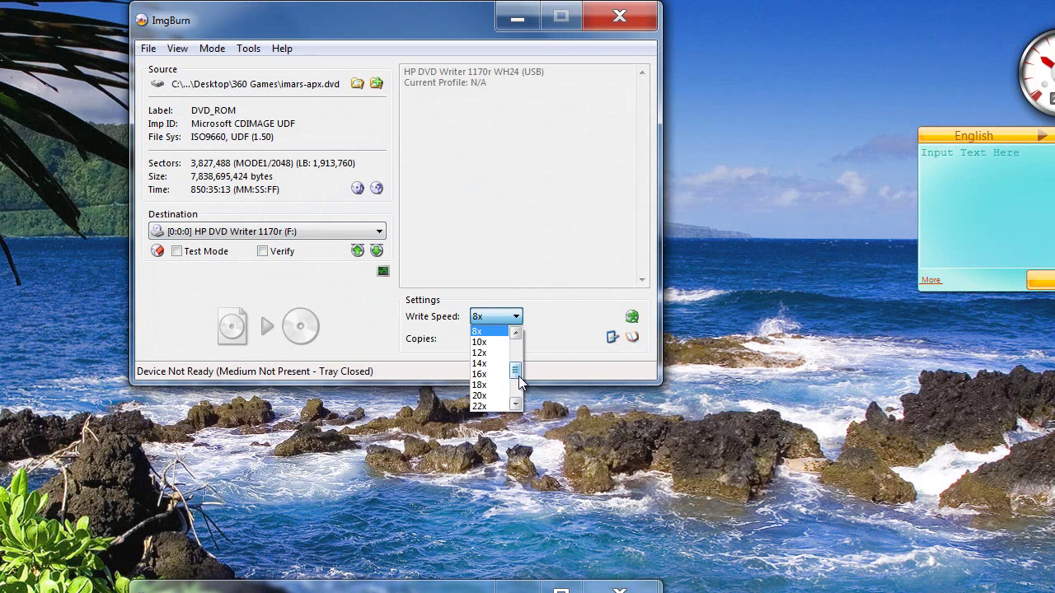
drag(516, 381, 519, 377)
click(572, 352)
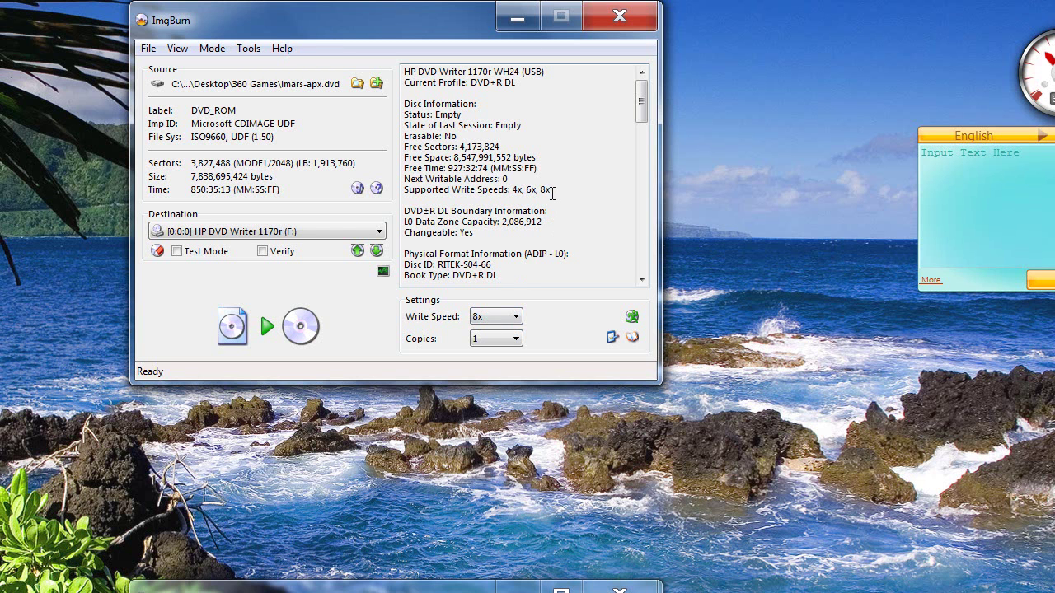
Step: Highlight the DVD+R DL's supported write speeds 4x, 6x and 8x in the info panel
drag(550, 191, 514, 193)
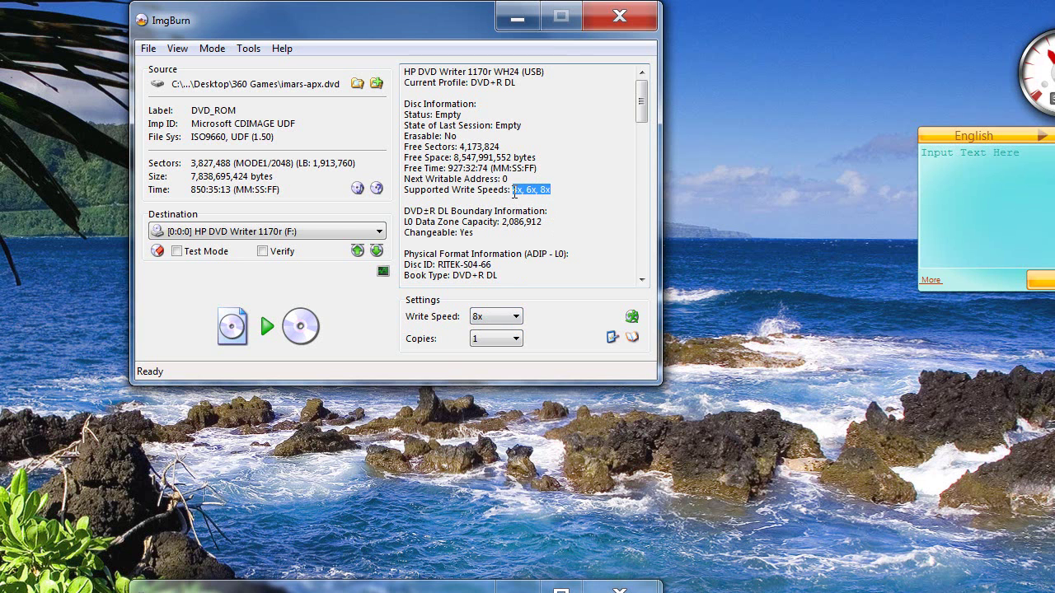
click(561, 198)
click(561, 198)
click(499, 316)
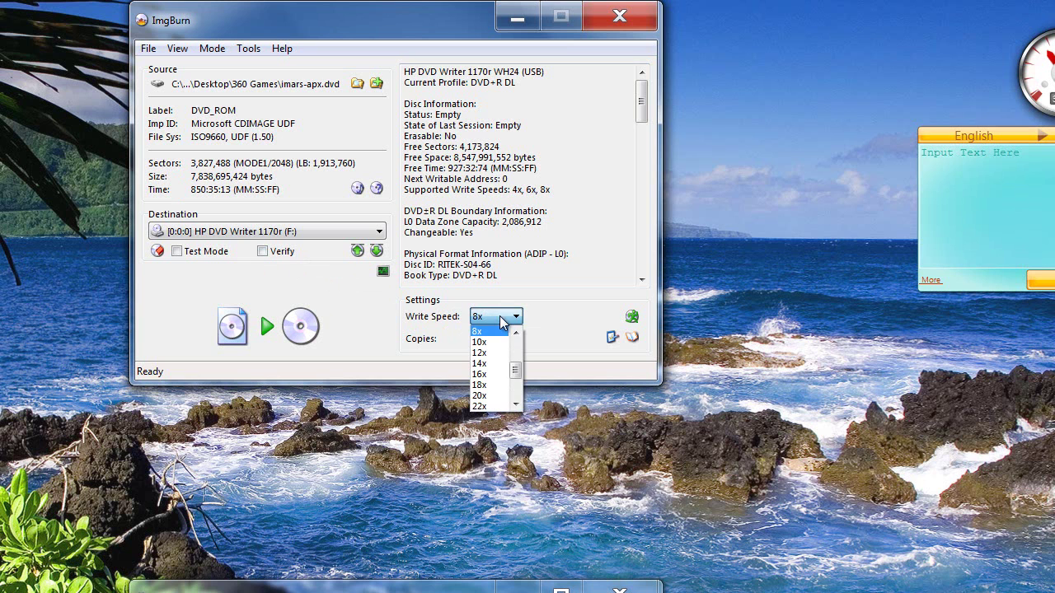
key(Tab)
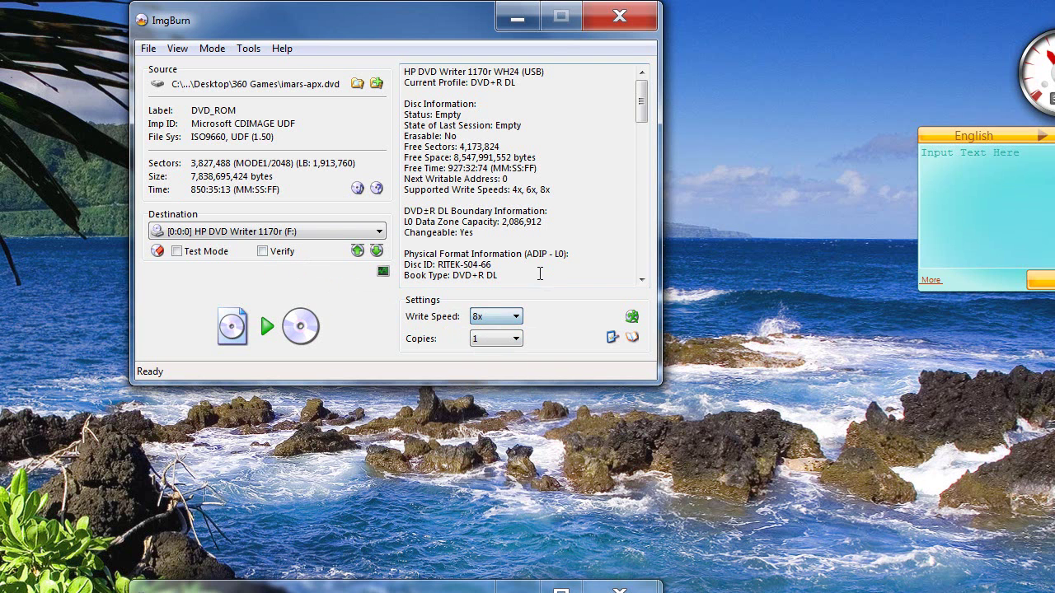